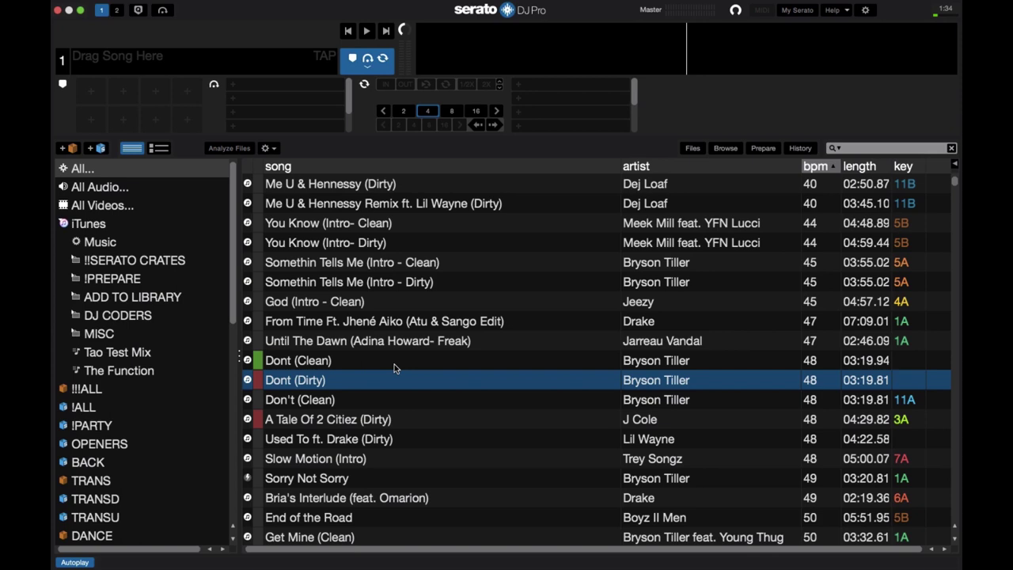
- Load the selected track 'Dont (Dirty)' onto deck 1 with Shift+Left Arrow
key("shift+Left")
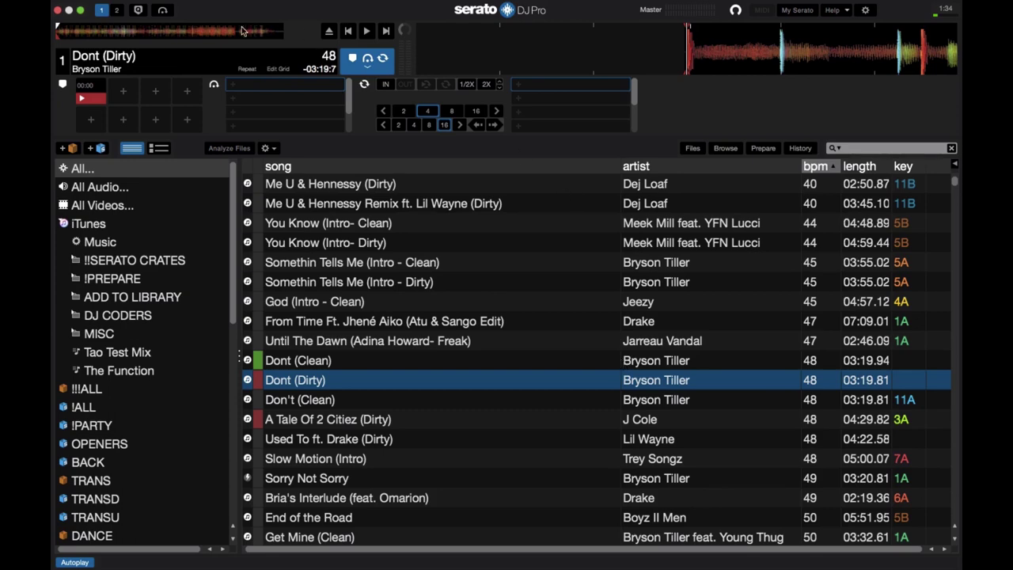
- Switch to the '2' deck layout so both decks' waveforms are displayed
left_click(116, 11)
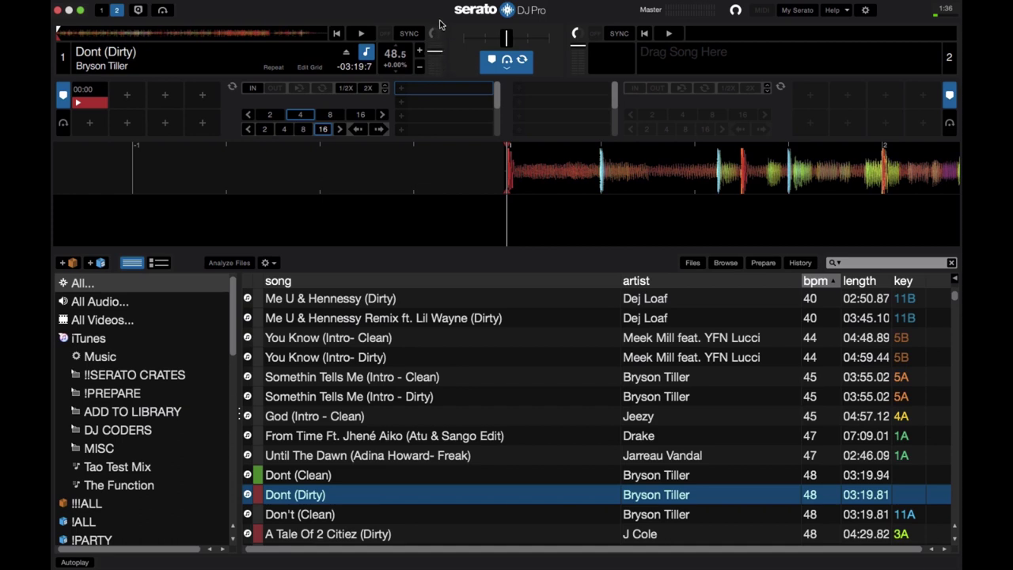
- Move the crossfader a few pixels to the right
mouse_move(508, 40)
left_mouse_down()
mouse_move(524, 40)
mouse_move(513, 41)
left_mouse_up()
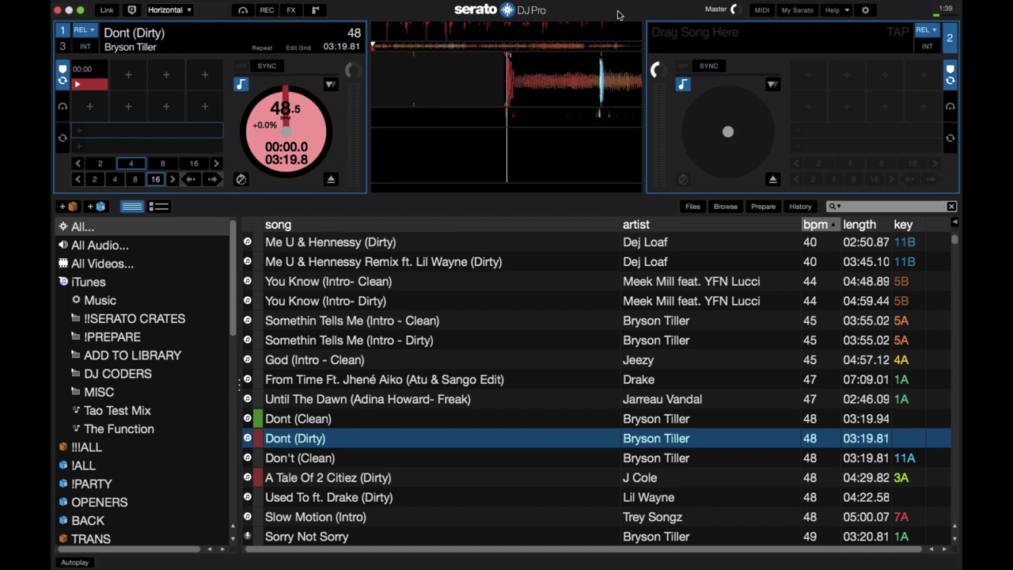
- Open the setup screen on the DJ Preferences tab
left_click(867, 10)
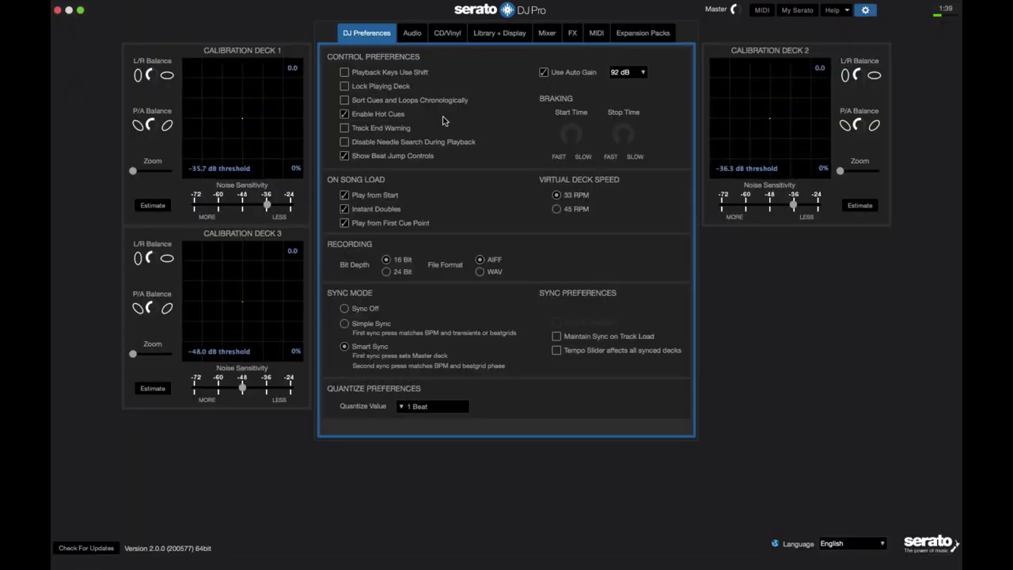
left_click(500, 36)
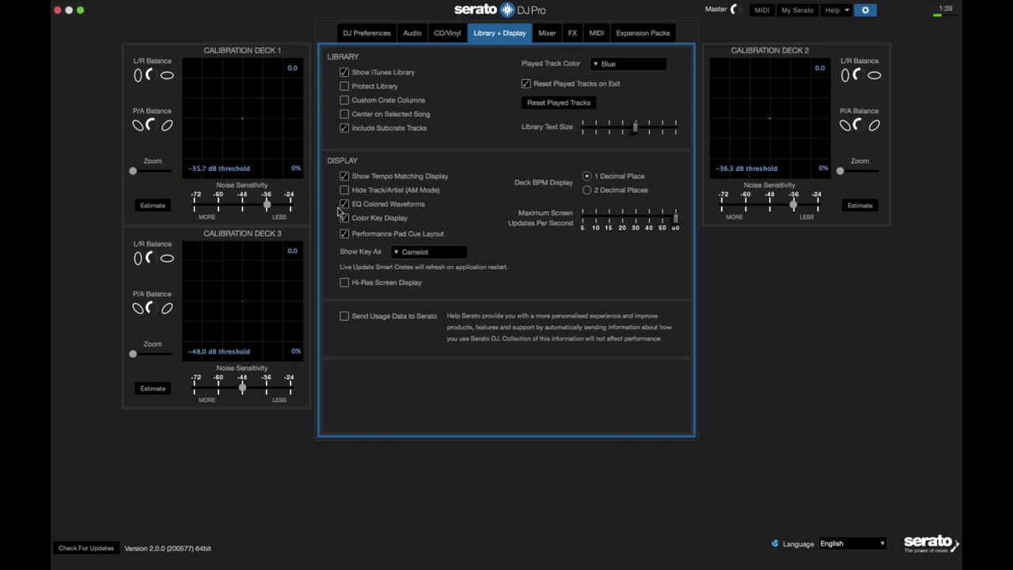
left_click(344, 235)
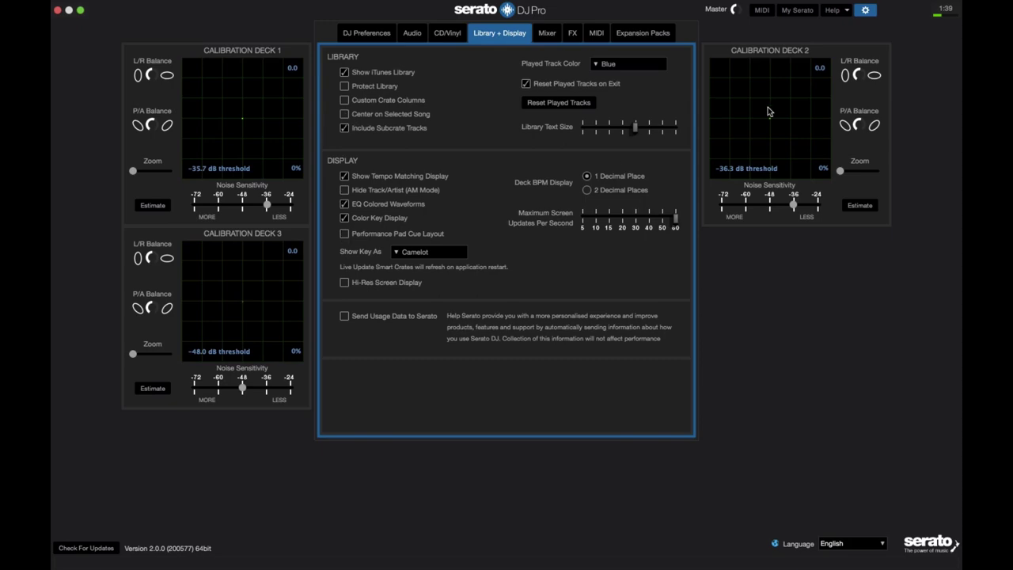
left_click(866, 11)
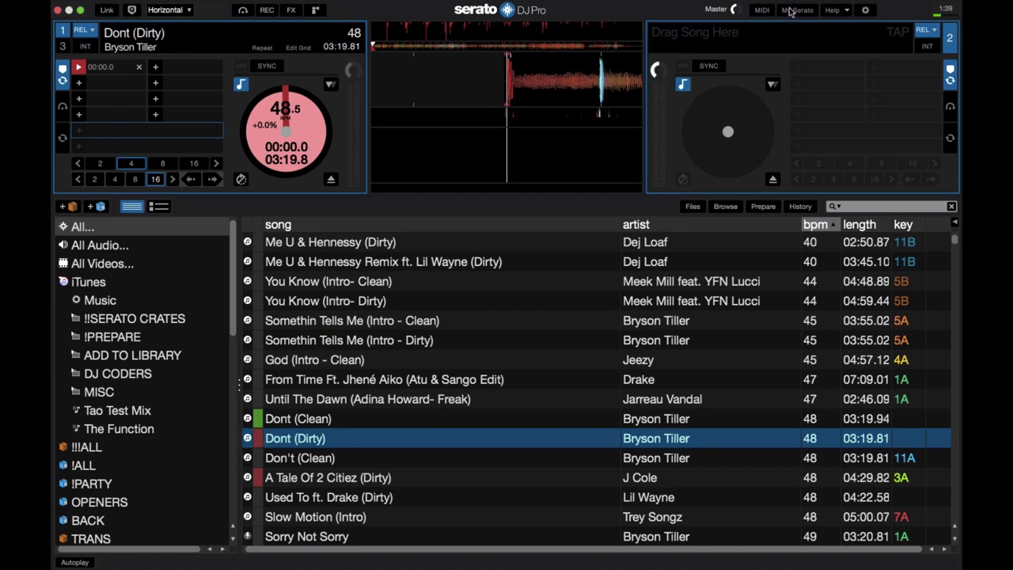
left_click(865, 10)
left_click(353, 35)
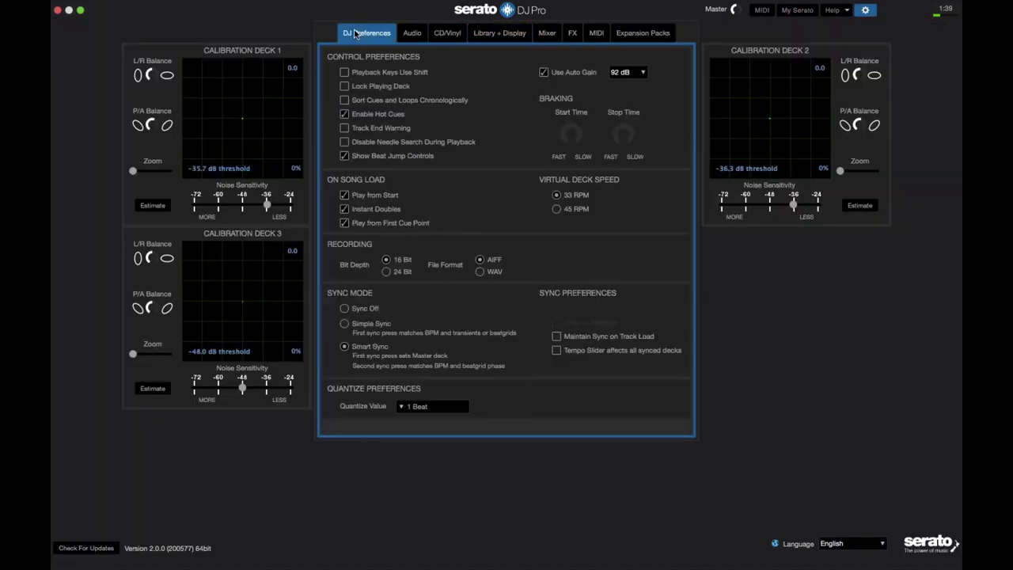
left_click(497, 33)
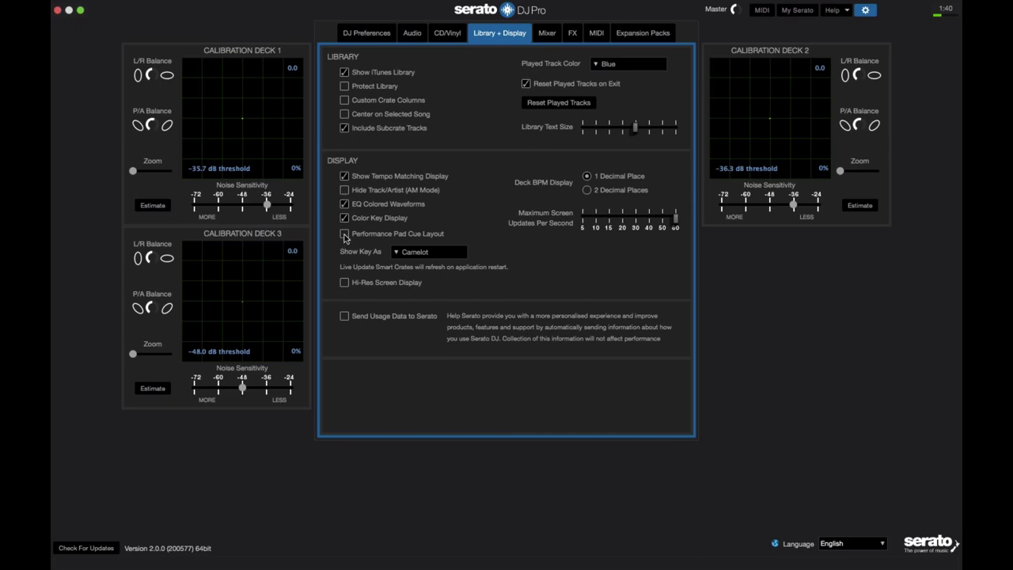
left_click(866, 10)
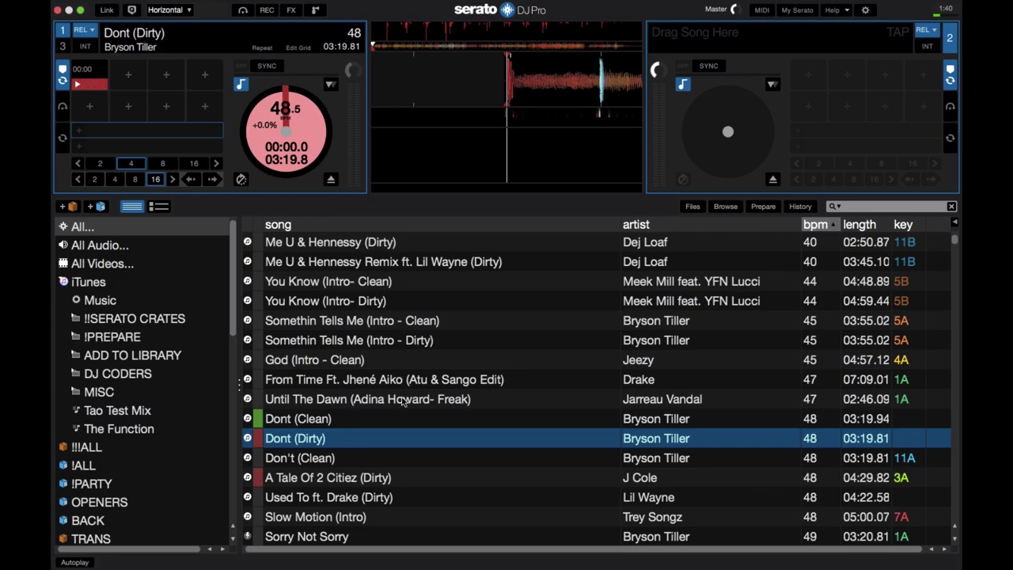
scroll(402, 401, "down", 20)
- Load Father Stretch My Hands Pt 1 (PDot Lido Intro Edit) from the 58 BPM tracks onto deck 1, then open setup
scroll(402, 401, "down", 15)
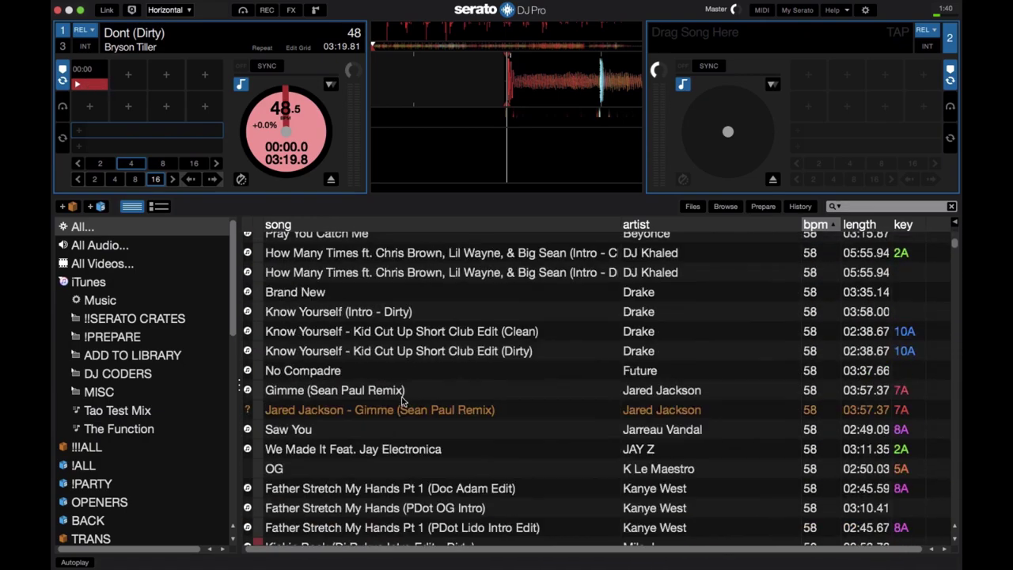
left_click_drag(404, 402, 136, 81)
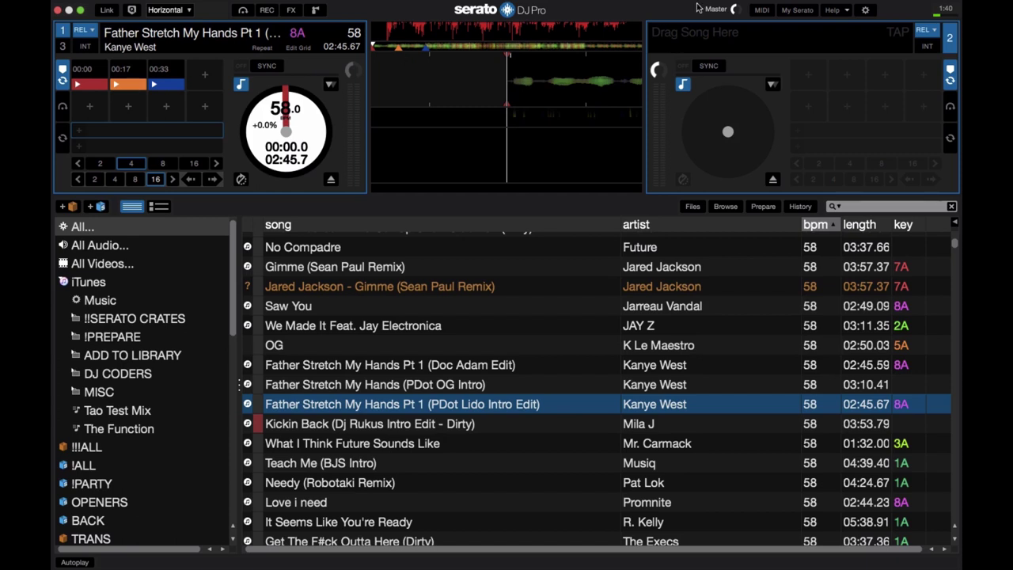
left_click(866, 10)
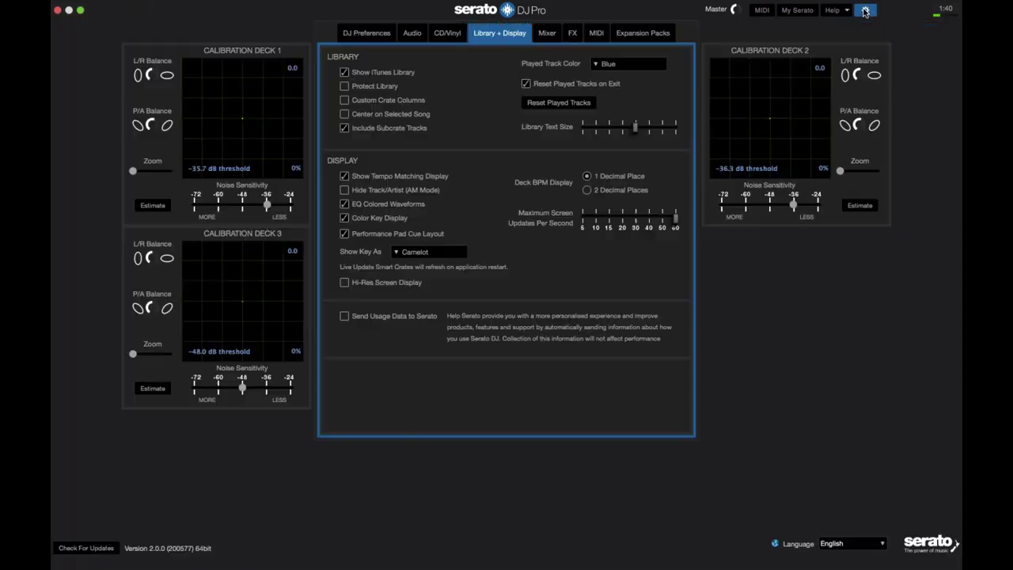
- Turn Performance Pad Cue Layout off to check the cue list, then switch it back on
left_click(344, 235)
left_click(867, 10)
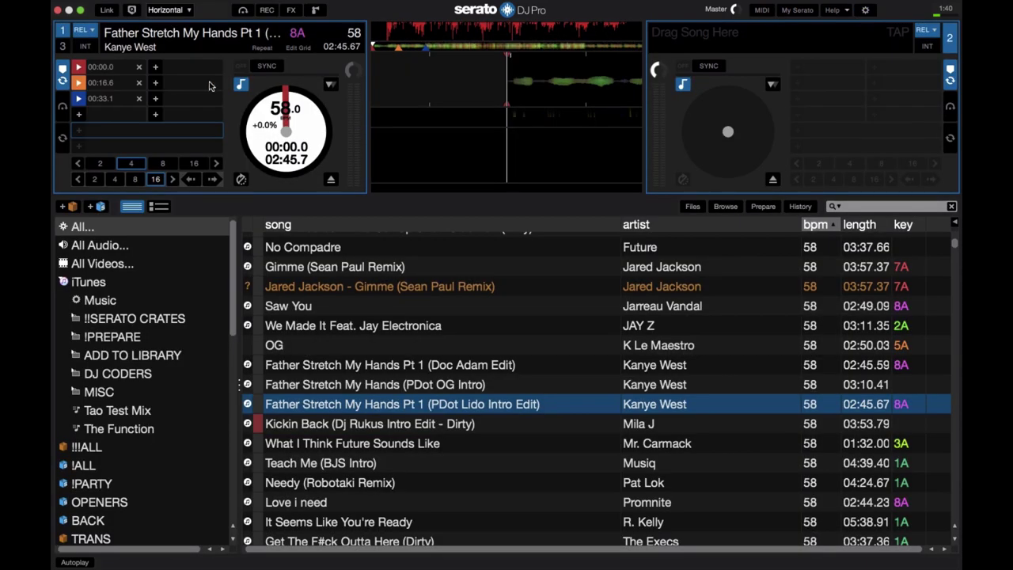
left_click(867, 10)
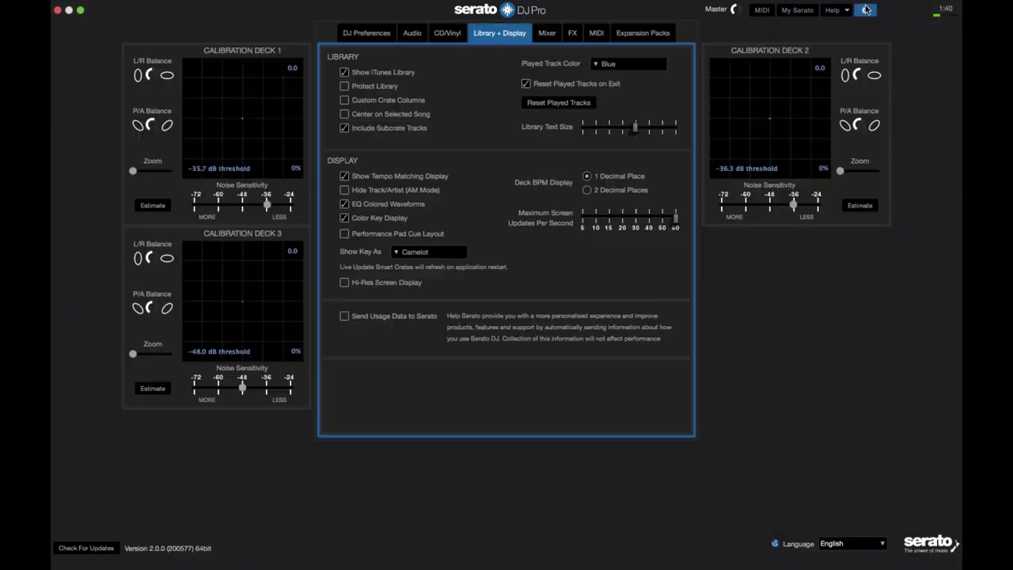
left_click(344, 235)
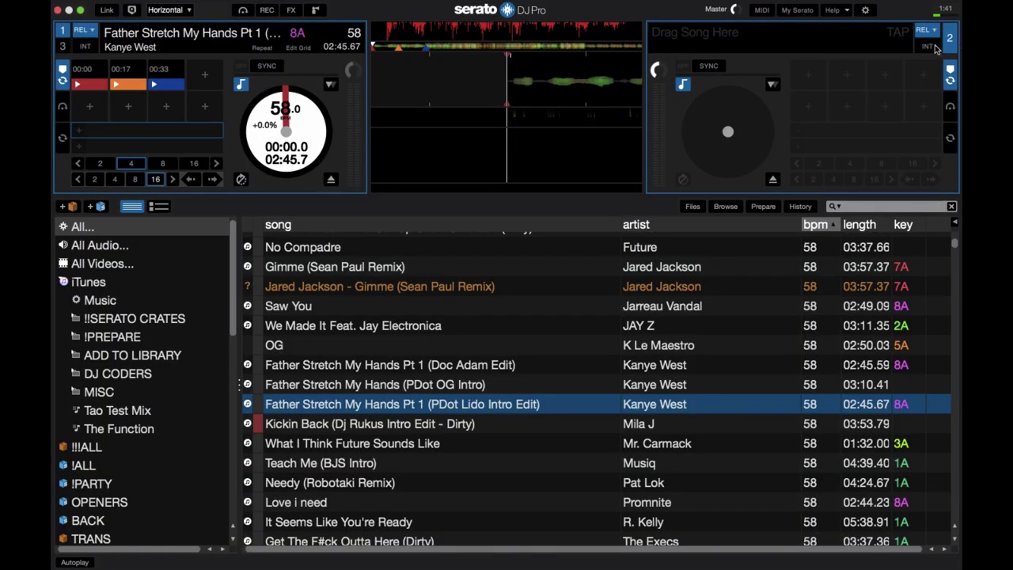
left_click(868, 12)
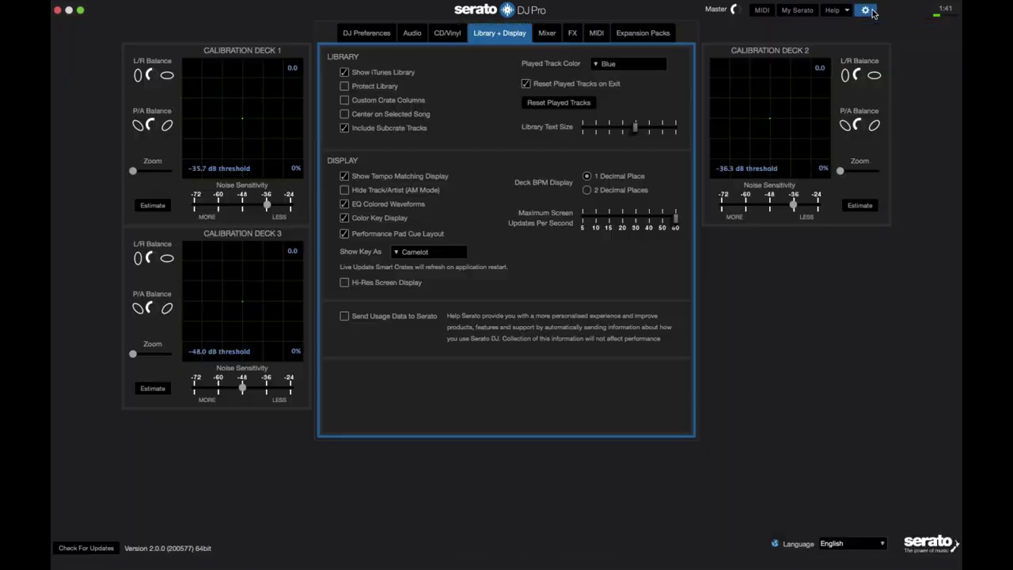
- Enable Hi-Res Screen Display, accept the restart warning, and close setup
left_click(345, 282)
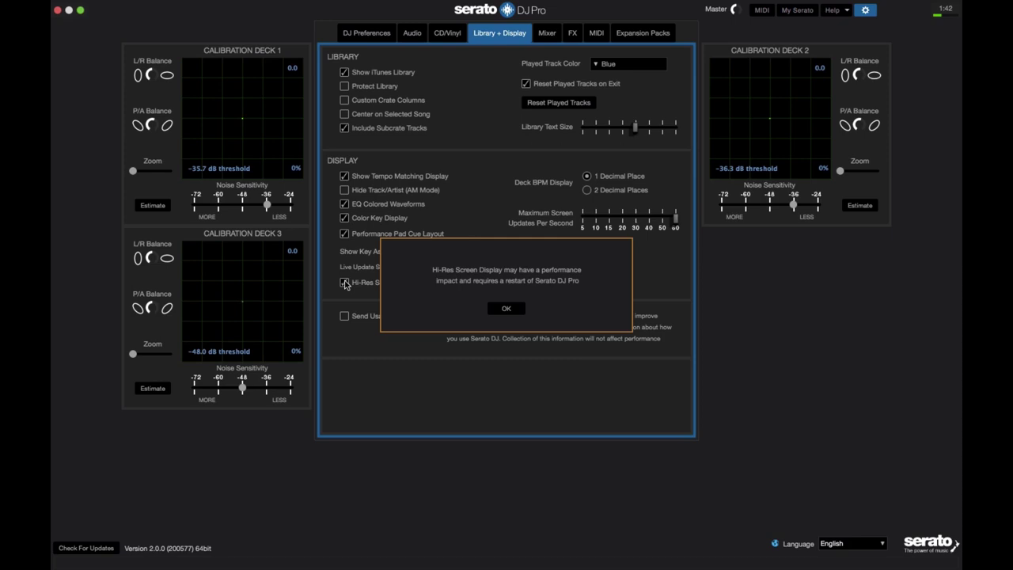
left_click(506, 308)
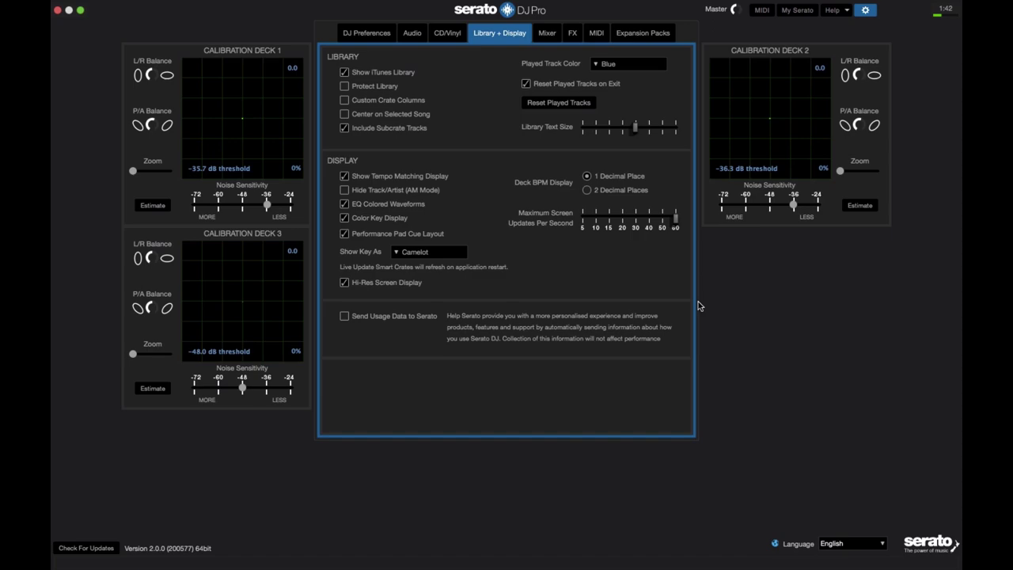
left_click(863, 12)
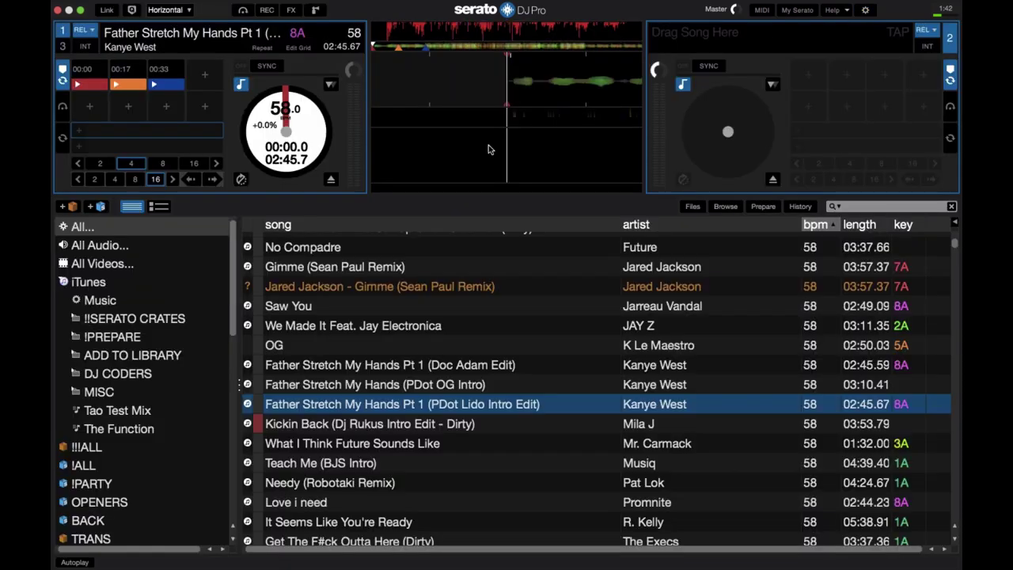
- Open the Help dropdown with tooltips, shortcut keys, tutorials and support options
left_click(844, 11)
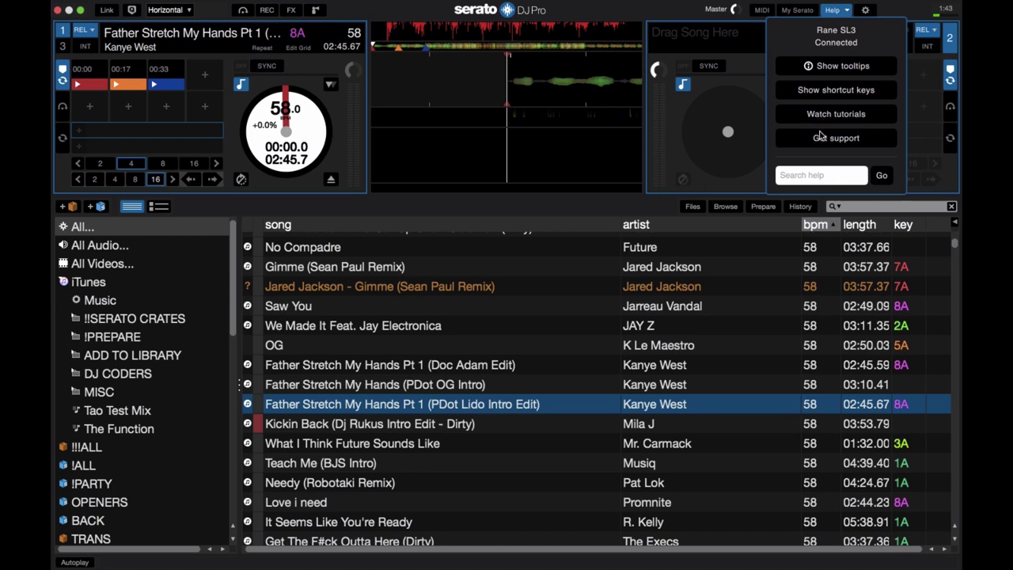
- Click into the 'Search help' field, then close the Help dropdown
left_click(807, 179)
left_click(837, 10)
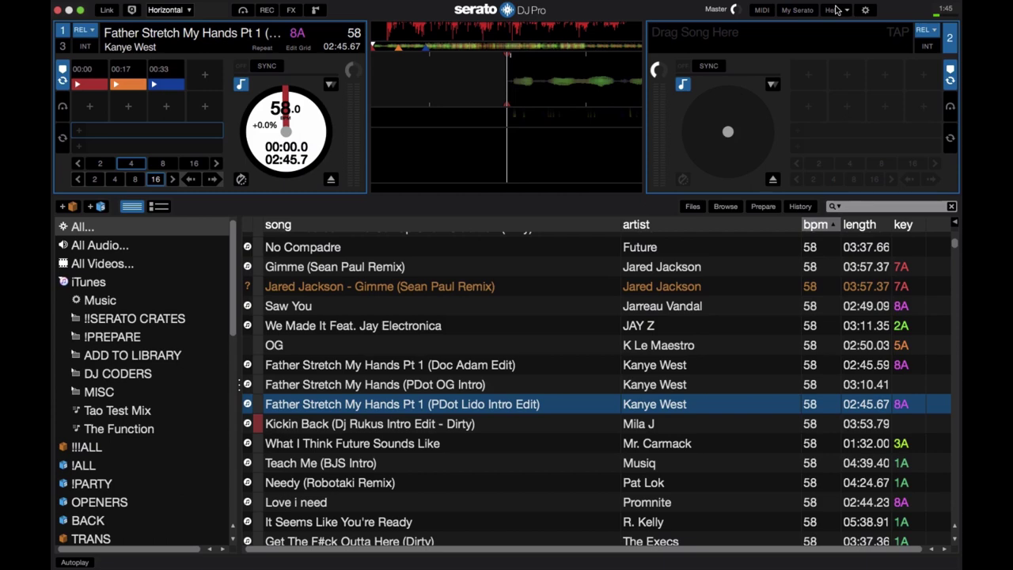
scroll(500, 343, "up", 3)
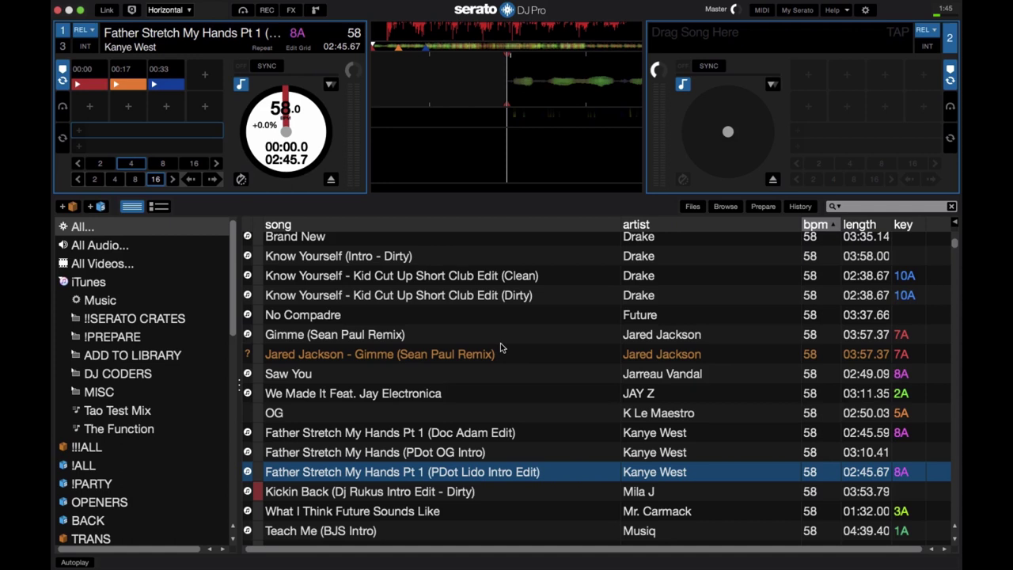
scroll(500, 347, "down", 3)
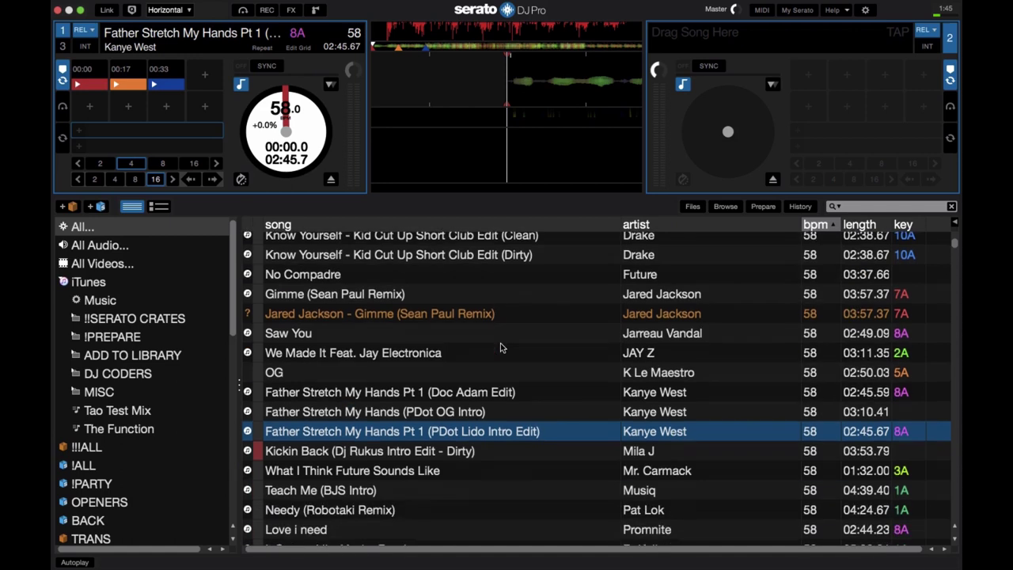
scroll(500, 347, "up", 12)
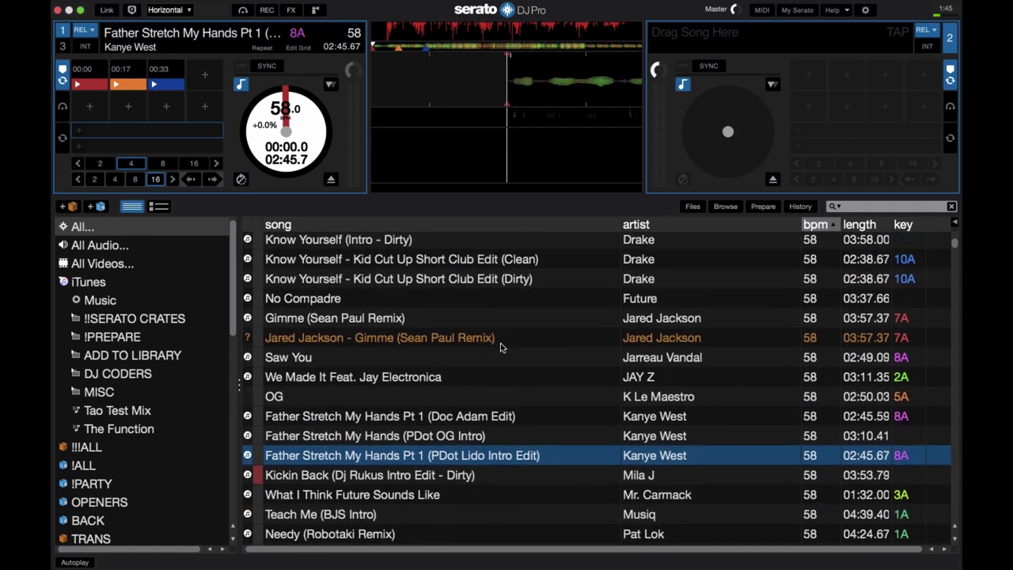
scroll(500, 347, "up", 4)
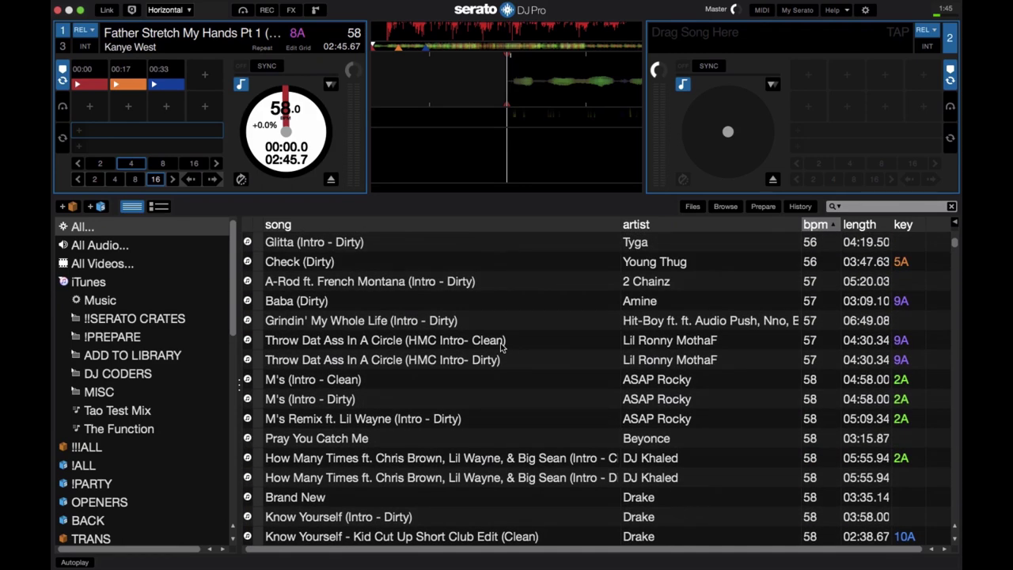
scroll(501, 345, "up", 2)
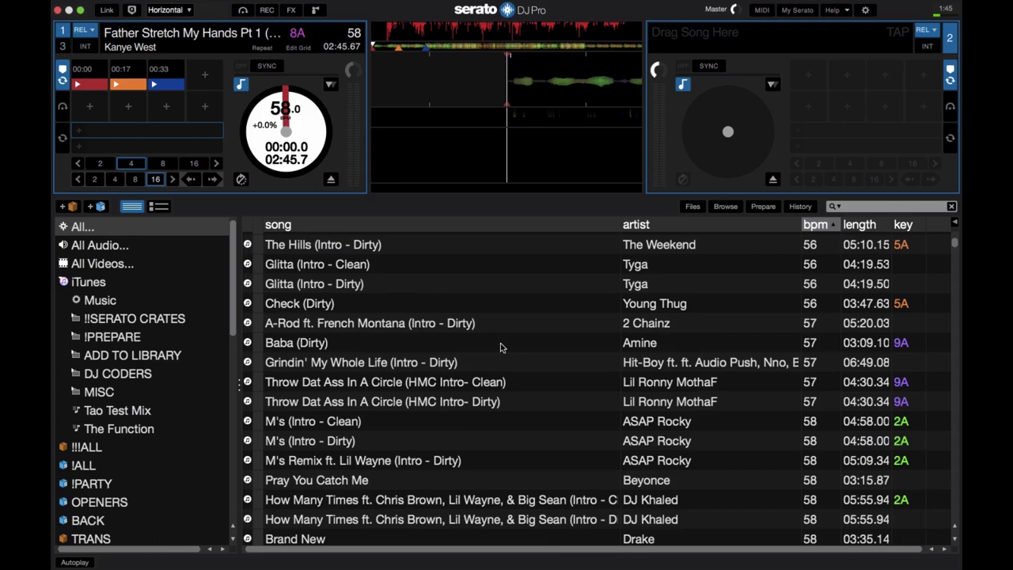
scroll(500, 346, "up", 9)
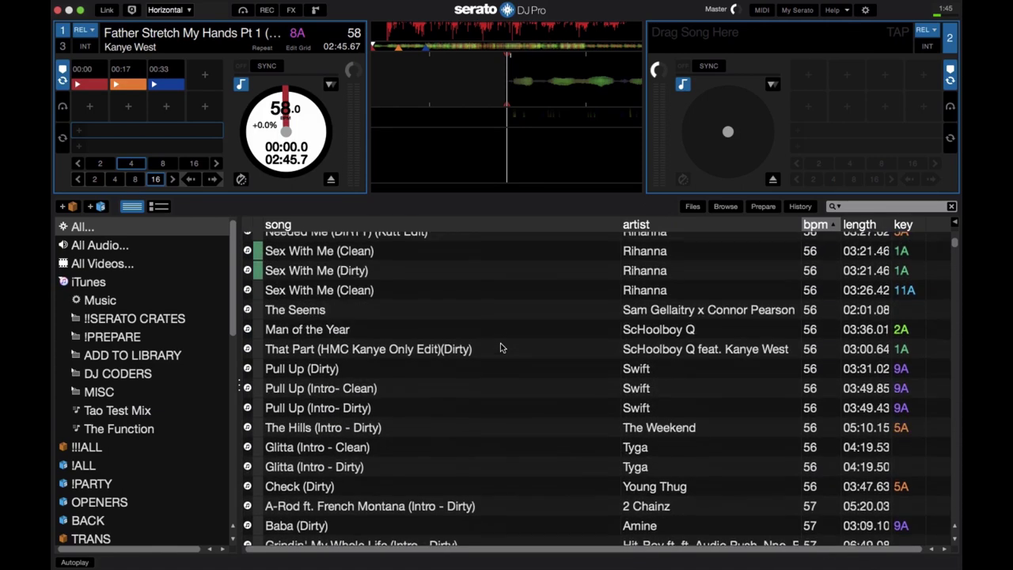
scroll(500, 347, "up", 3)
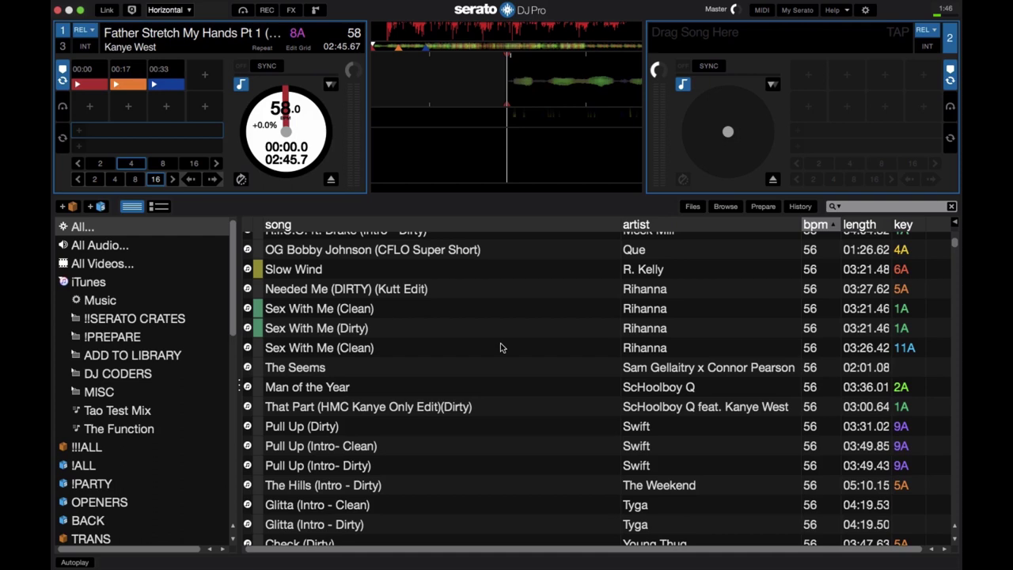
scroll(501, 348, "down", 5)
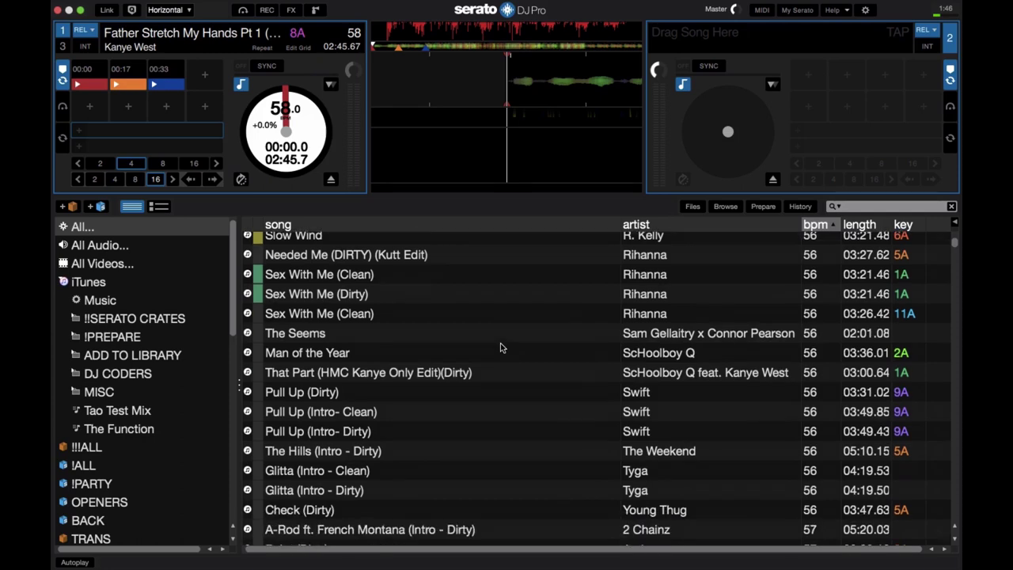
scroll(502, 346, "down", 5)
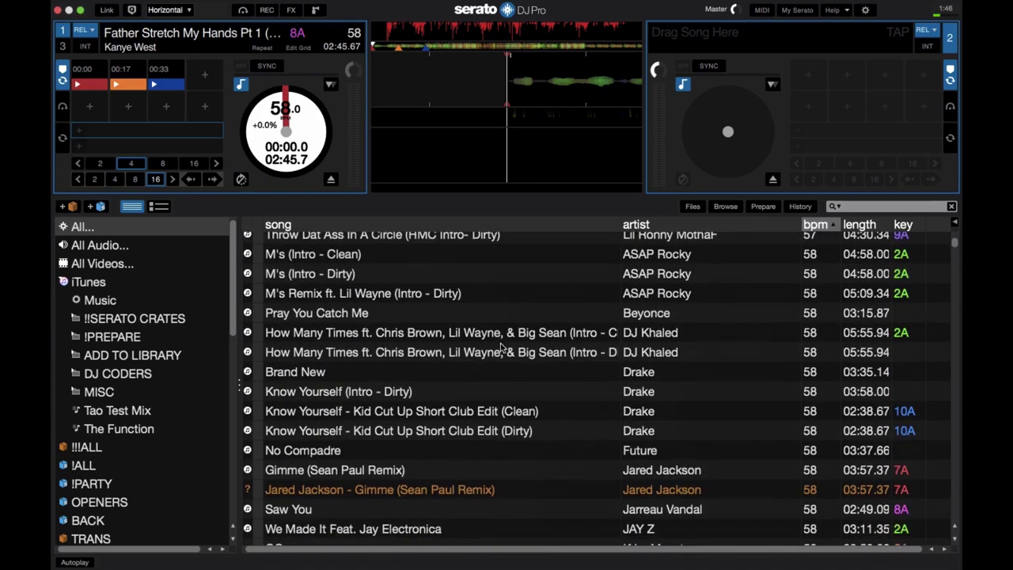
scroll(500, 346, "down", 2)
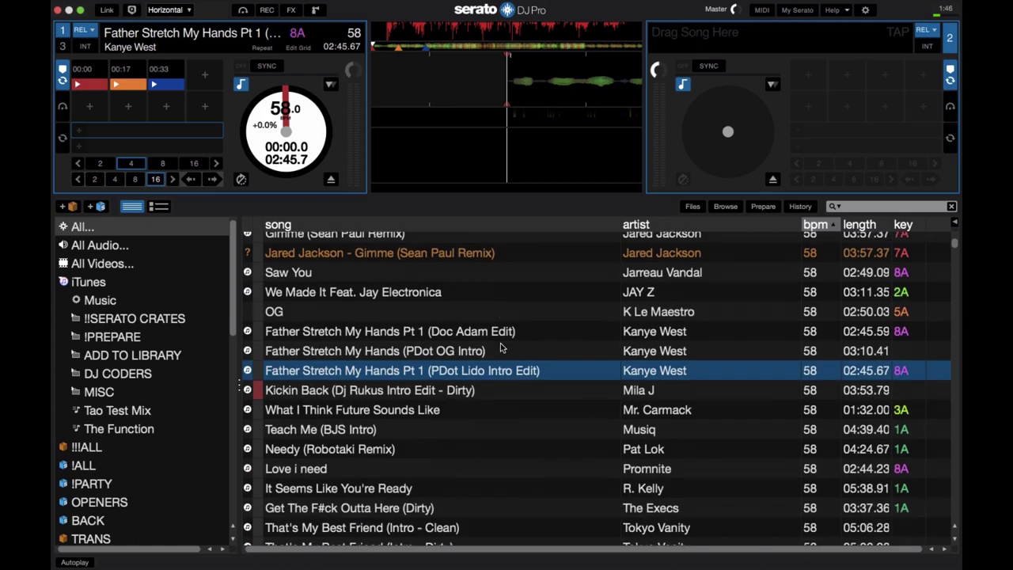
scroll(500, 347, "down", 1)
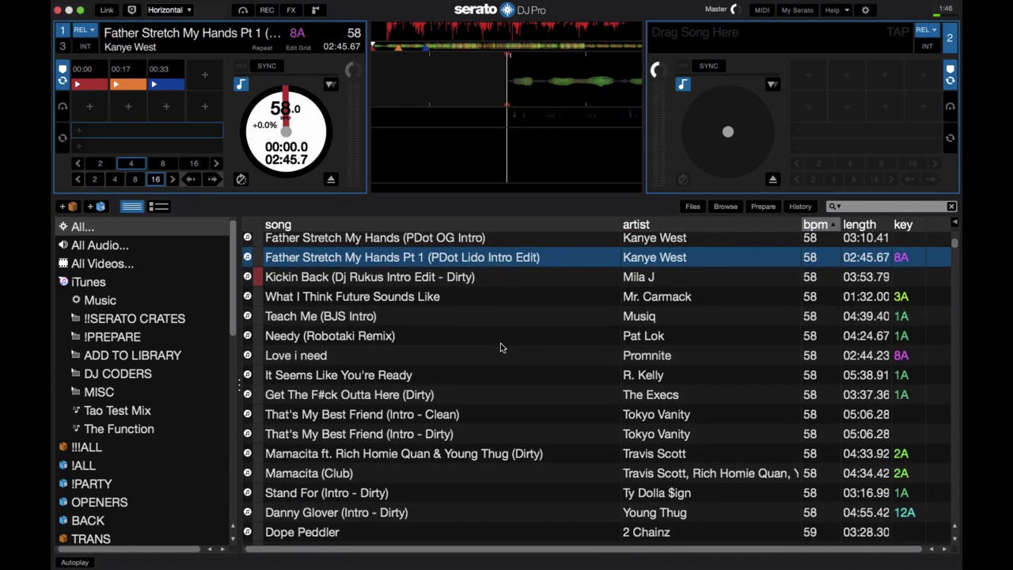
scroll(500, 347, "down", 1)
scroll(500, 346, "down", 1)
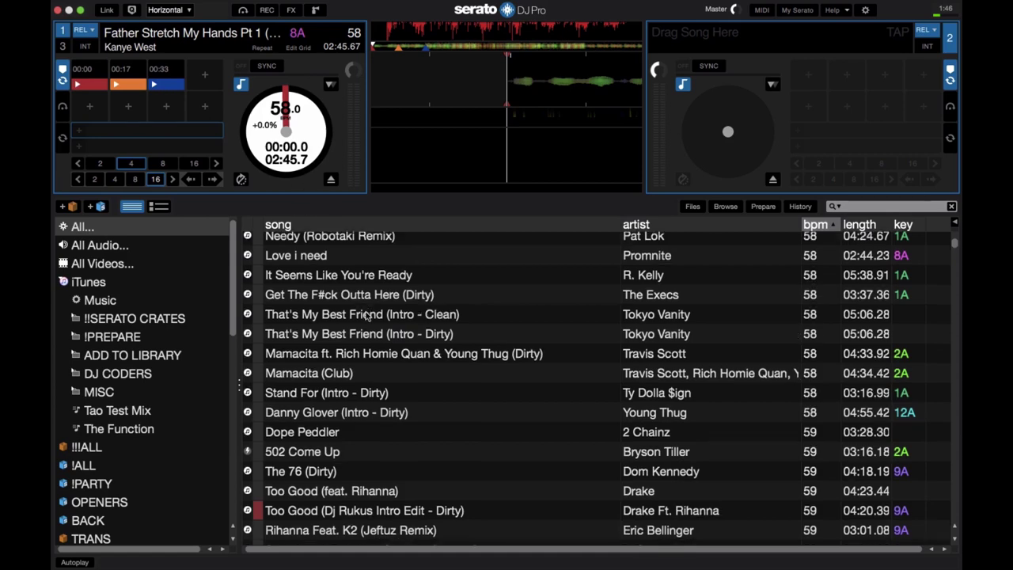
scroll(366, 315, "down", 2)
scroll(366, 315, "down", 2)
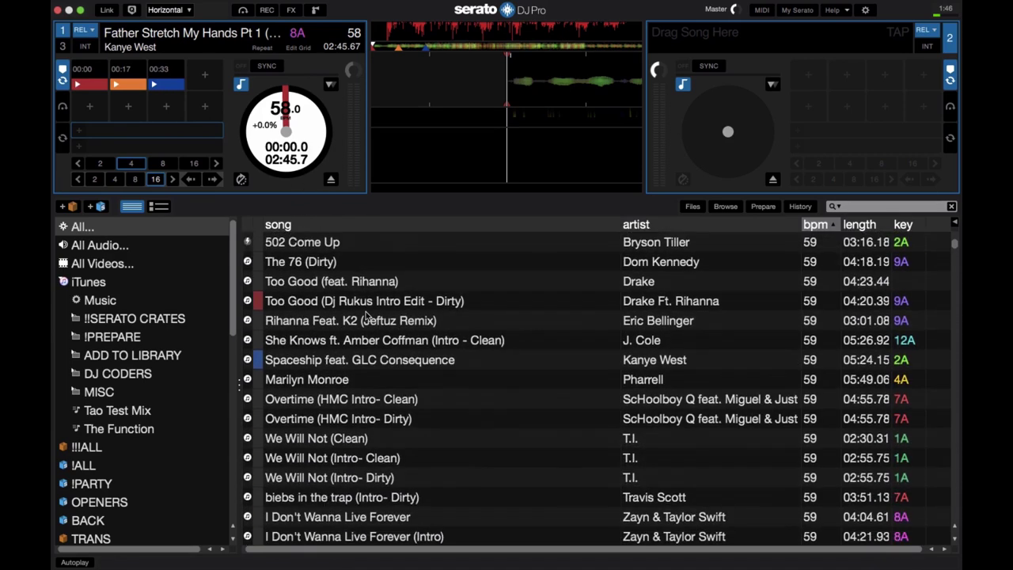
scroll(366, 316, "down", 3)
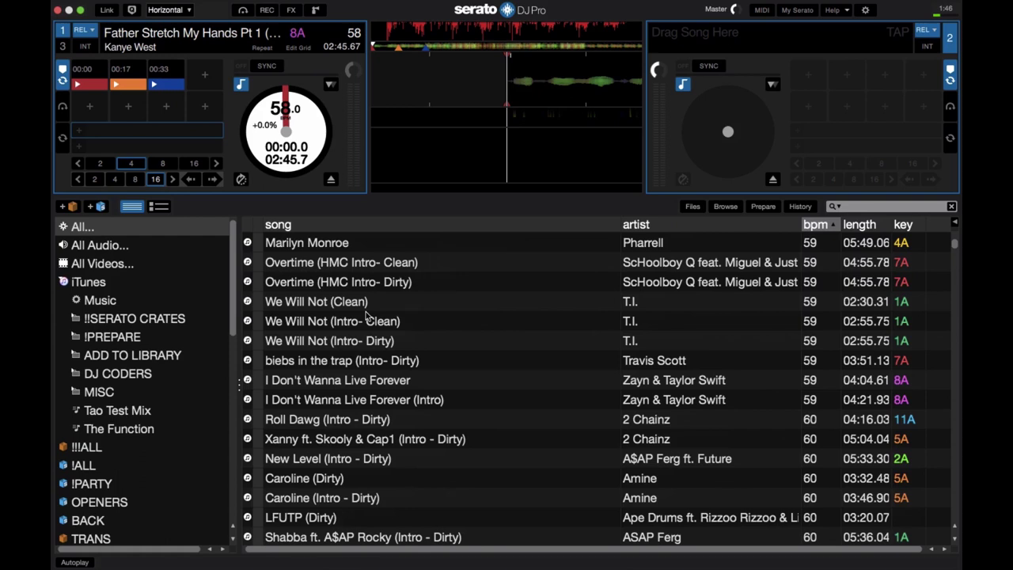
scroll(365, 315, "down", 2)
scroll(366, 315, "down", 2)
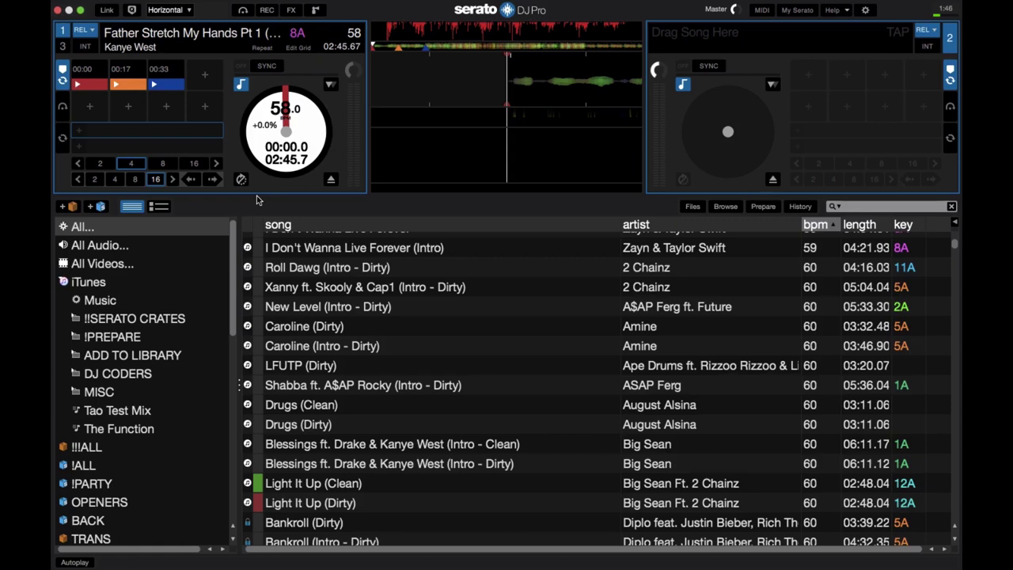
scroll(404, 309, "up", 5)
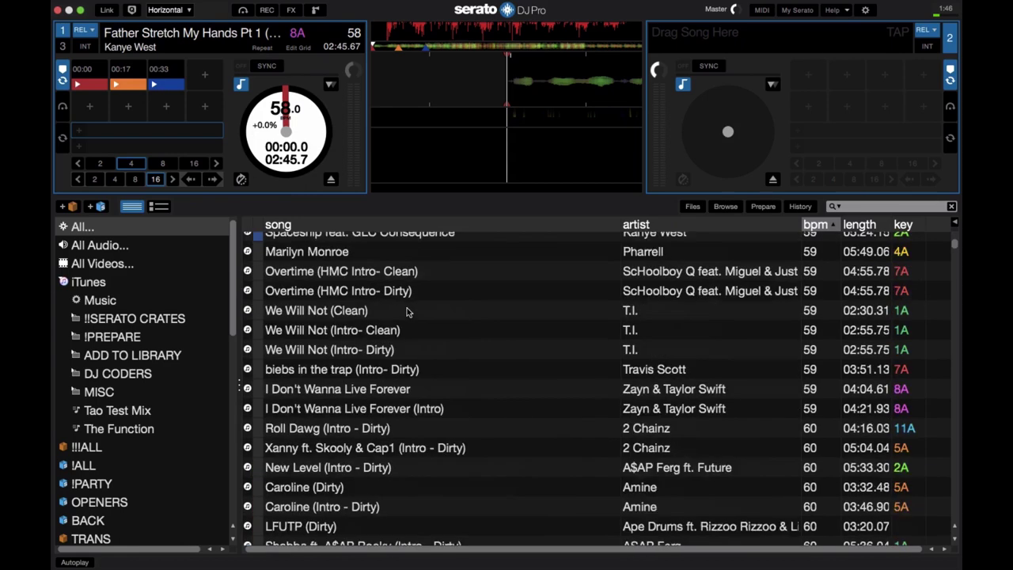
scroll(407, 311, "up", 10)
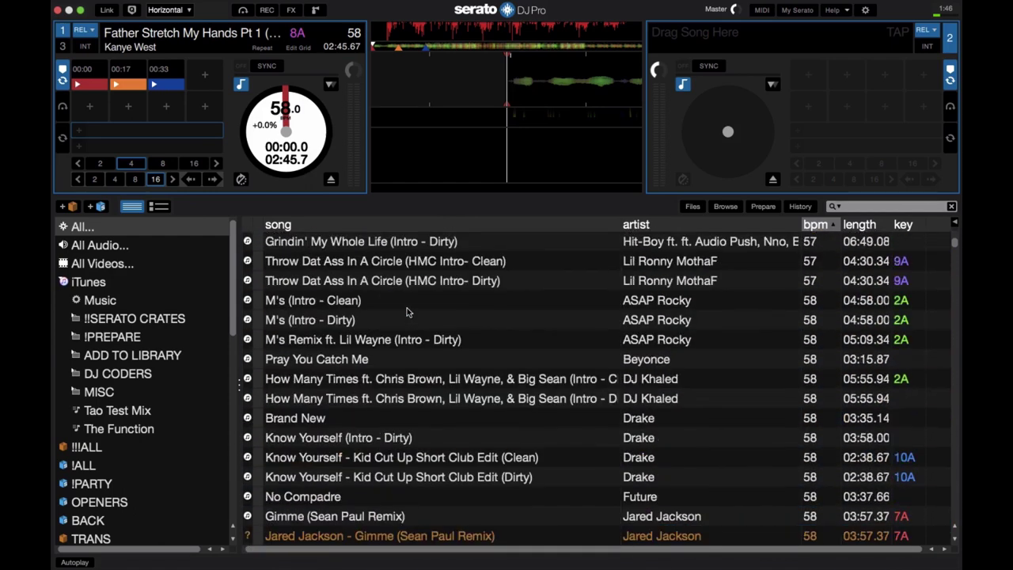
scroll(407, 311, "up", 1)
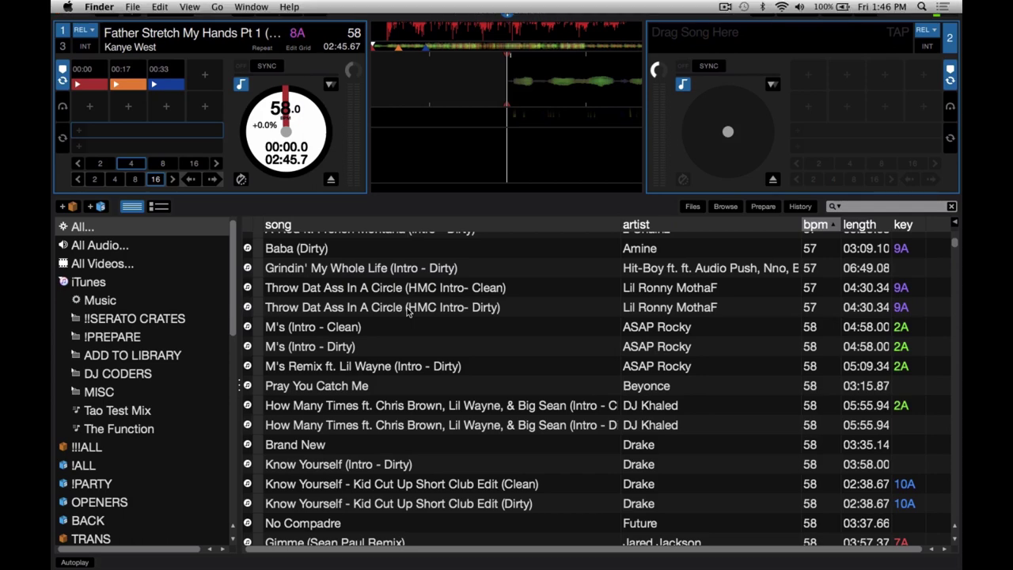
- Open a Finder window on the Applications folder
mouse_move(269, 565)
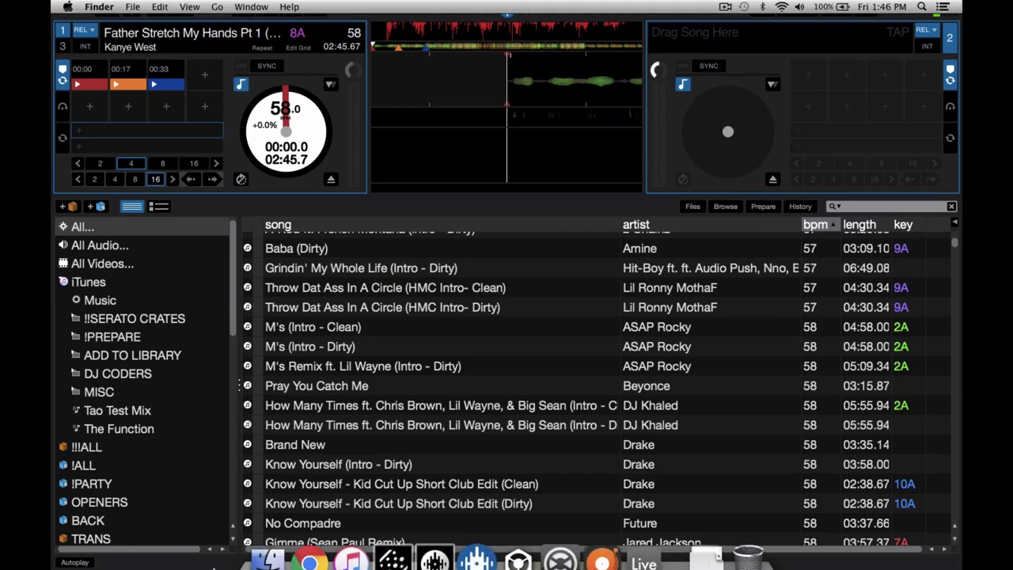
left_click(270, 539)
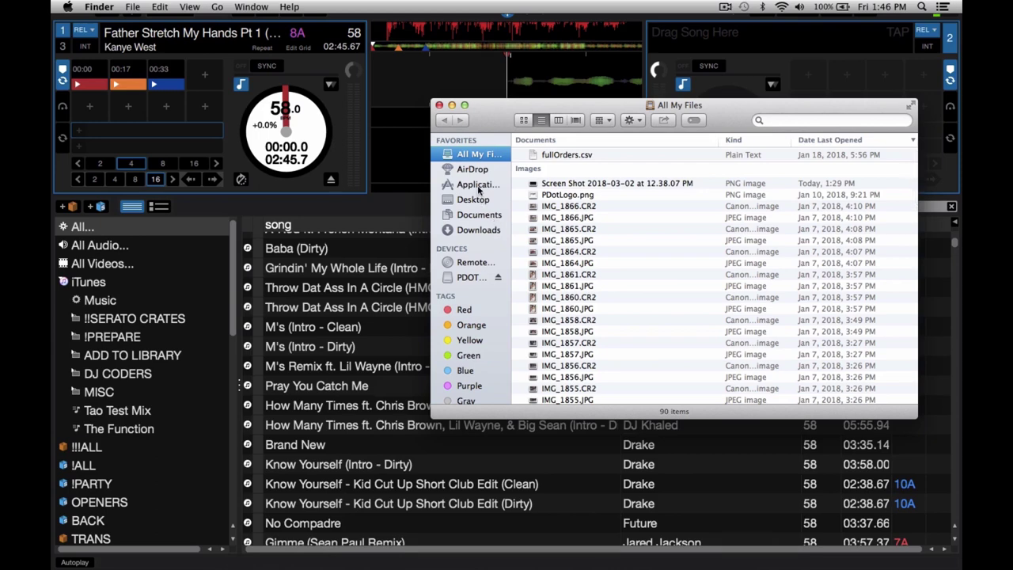
left_click(478, 186)
scroll(607, 300, "down", 1)
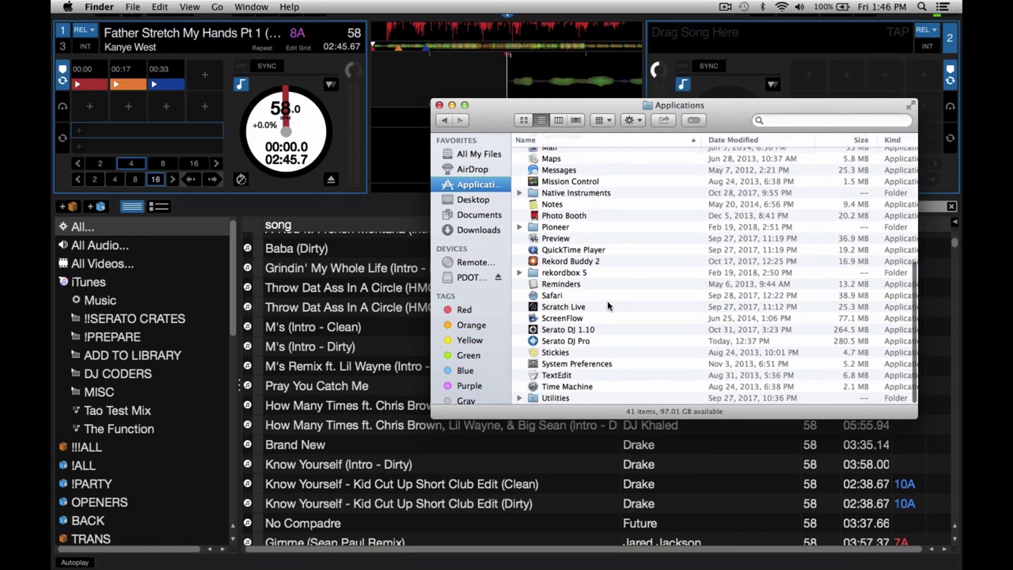
- Confirm the name 'Serato DJ 1.10' beside Serato DJ Pro, then return to Serato DJ Pro
left_click(563, 331)
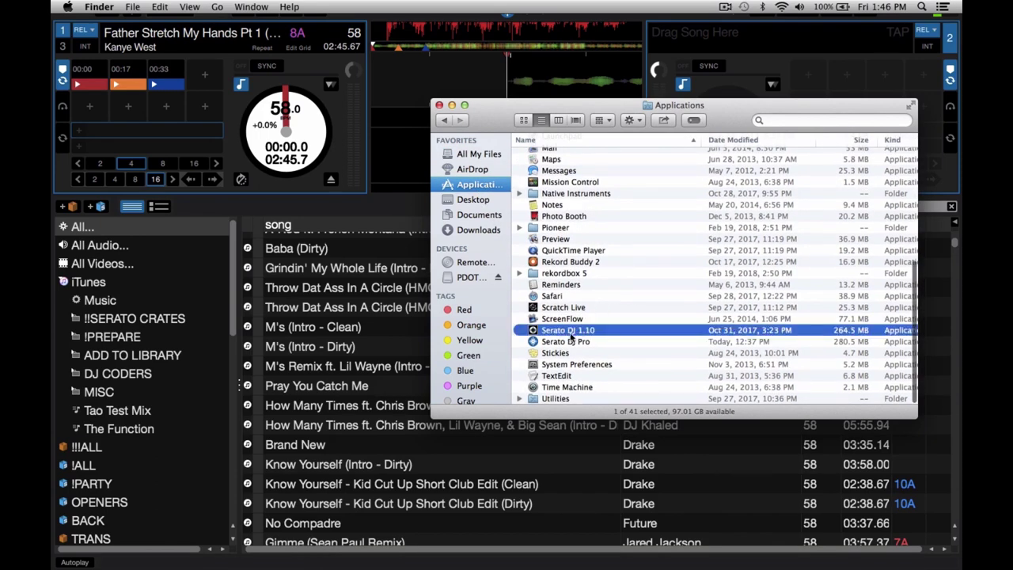
key("Return")
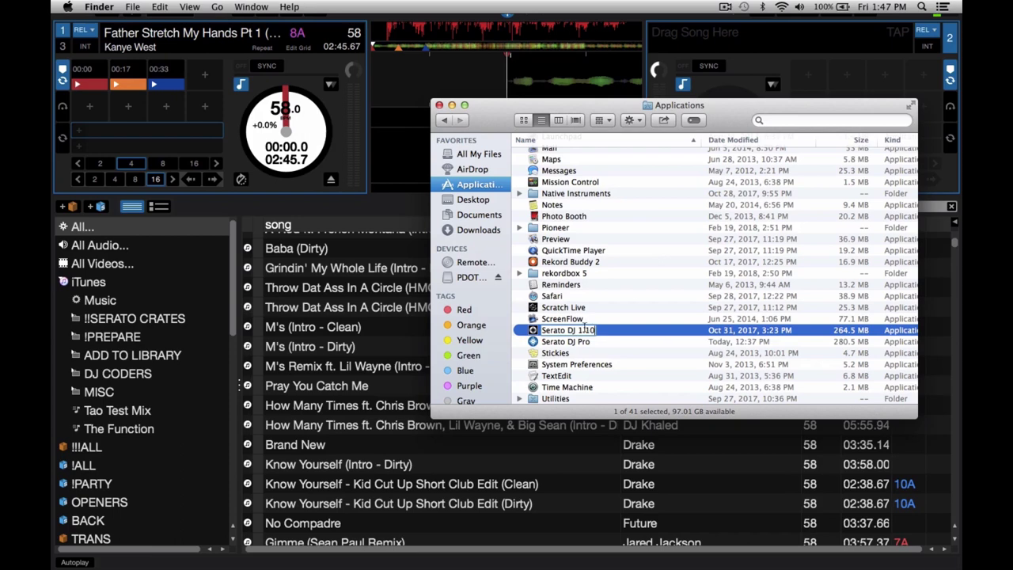
left_click(571, 318)
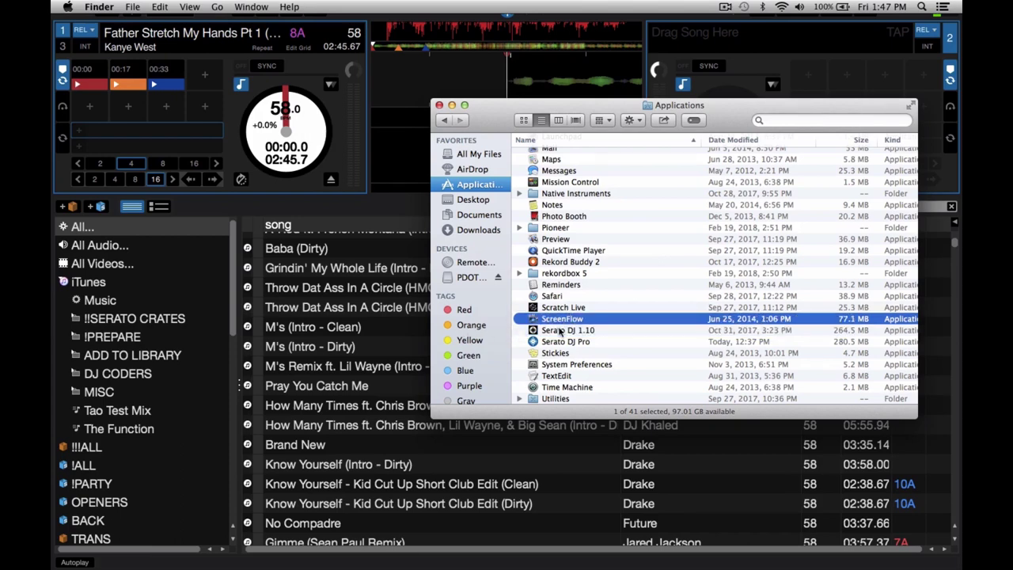
left_click(560, 331)
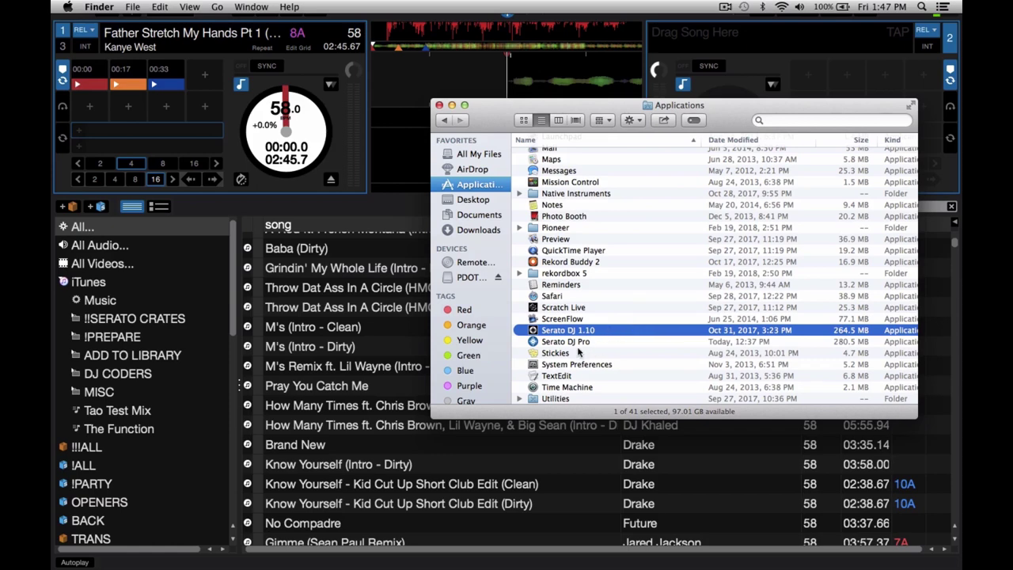
left_click(576, 343)
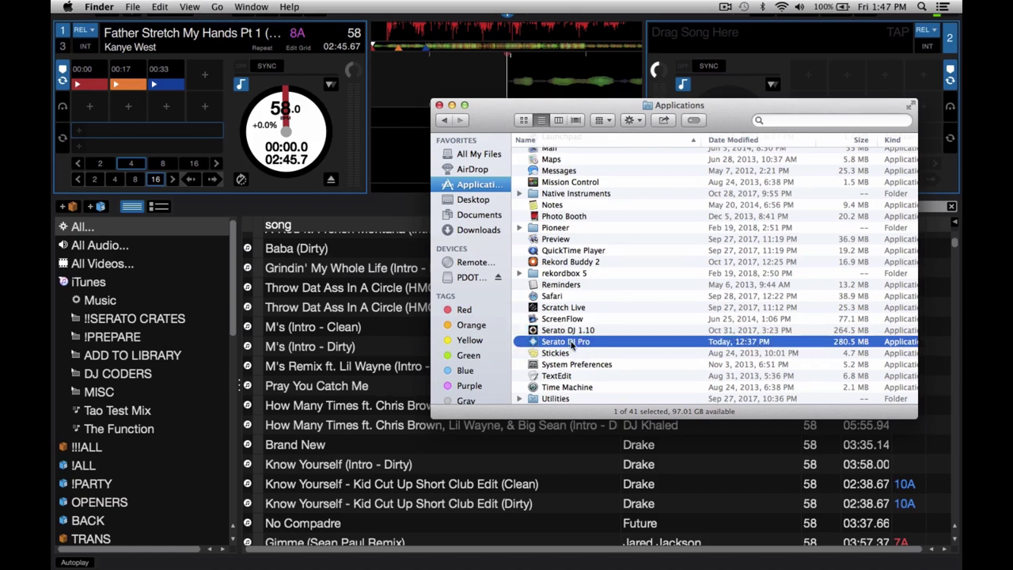
left_click(422, 336)
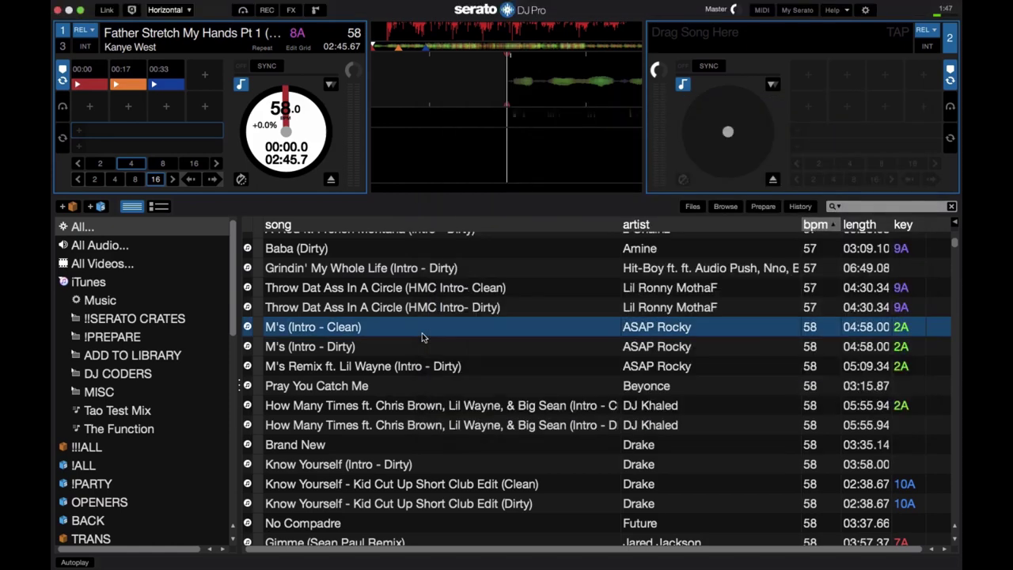